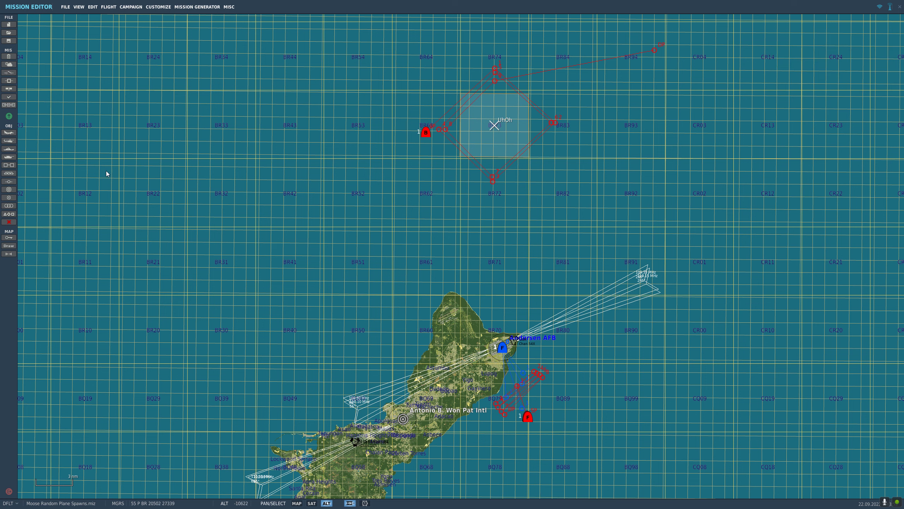
# Inspect the repetitive Attack! trigger's UhOh-zone condition and DO SCRIPT action, then close the trigger list.
pyautogui.click(11, 75)
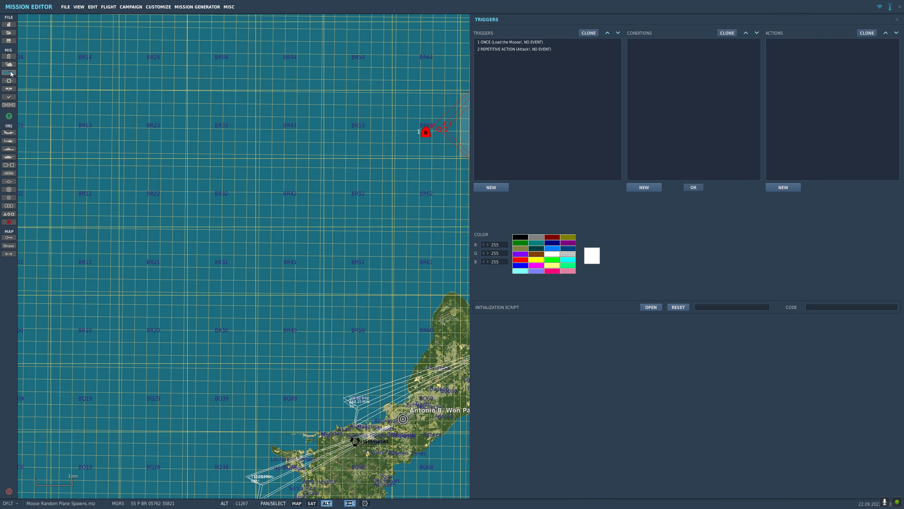
pyautogui.click(503, 48)
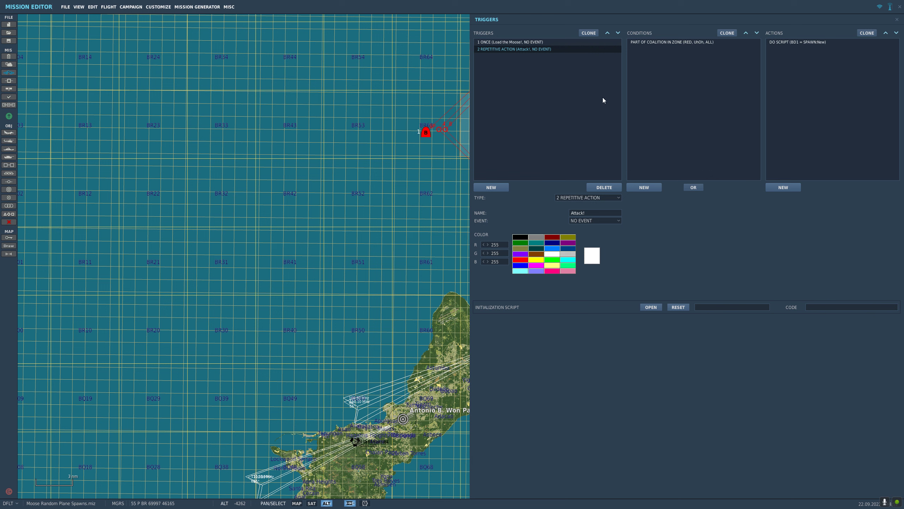
pyautogui.click(651, 41)
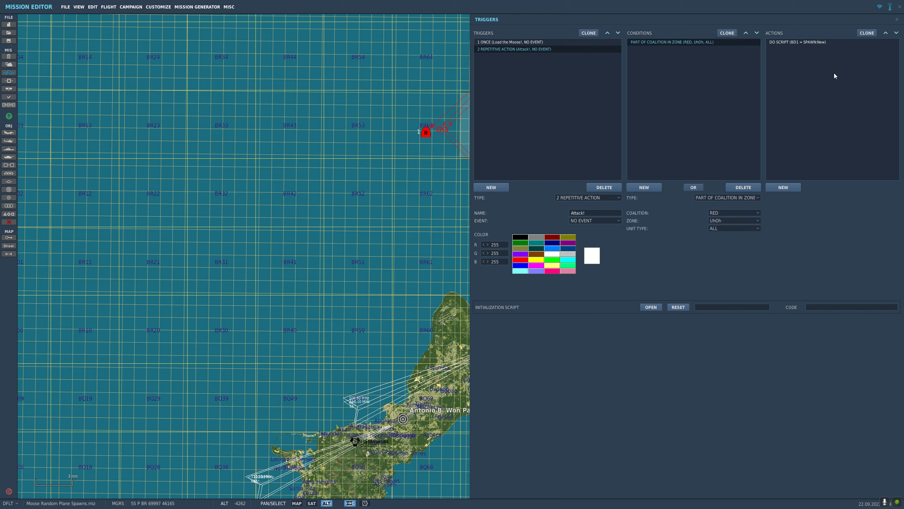
pyautogui.click(814, 43)
pyautogui.click(900, 20)
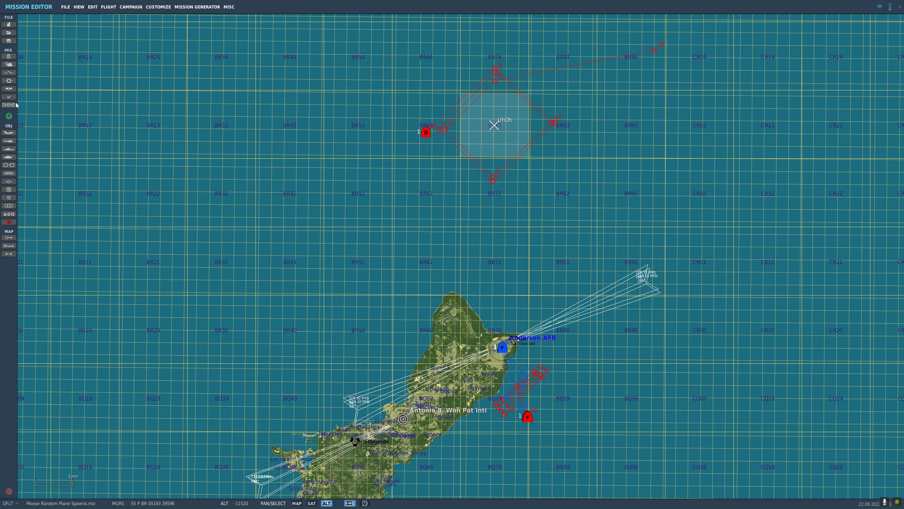
# Save the mission changes and start flying it from the briefing.
pyautogui.click(10, 116)
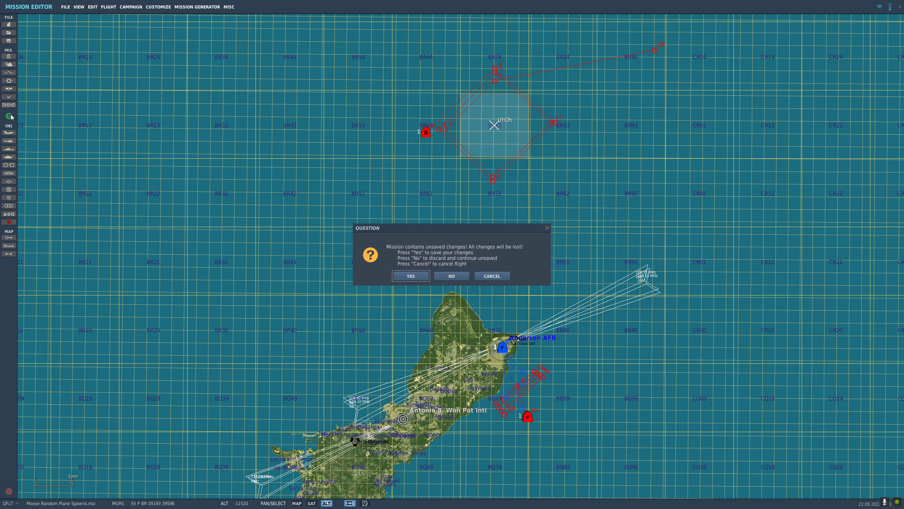
pyautogui.click(416, 276)
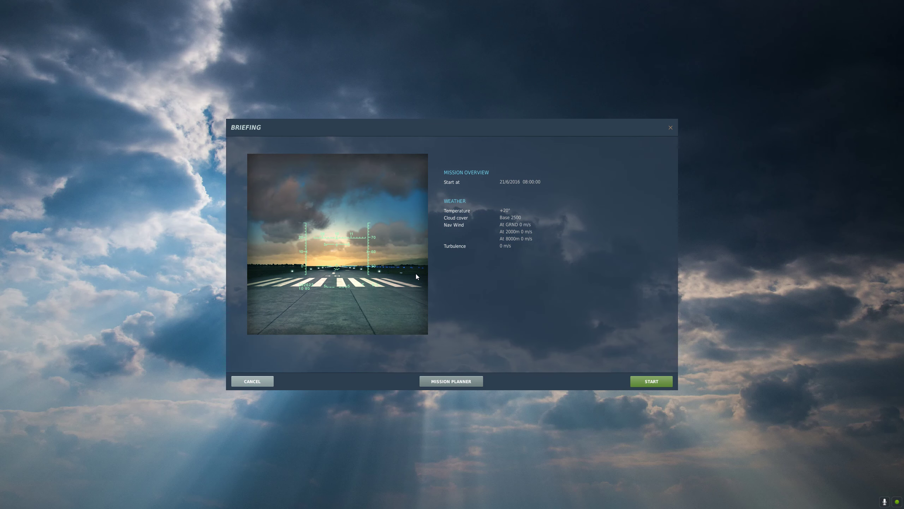
pyautogui.click(655, 381)
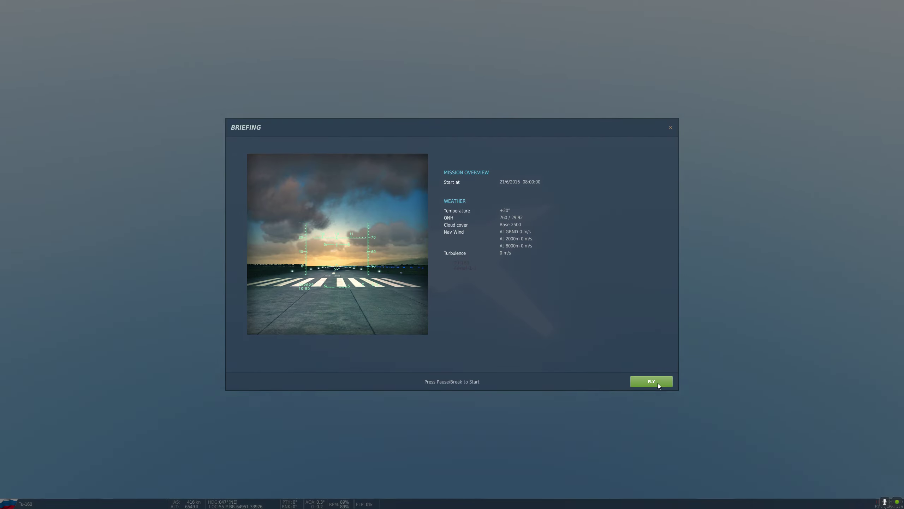
pyautogui.click(658, 383)
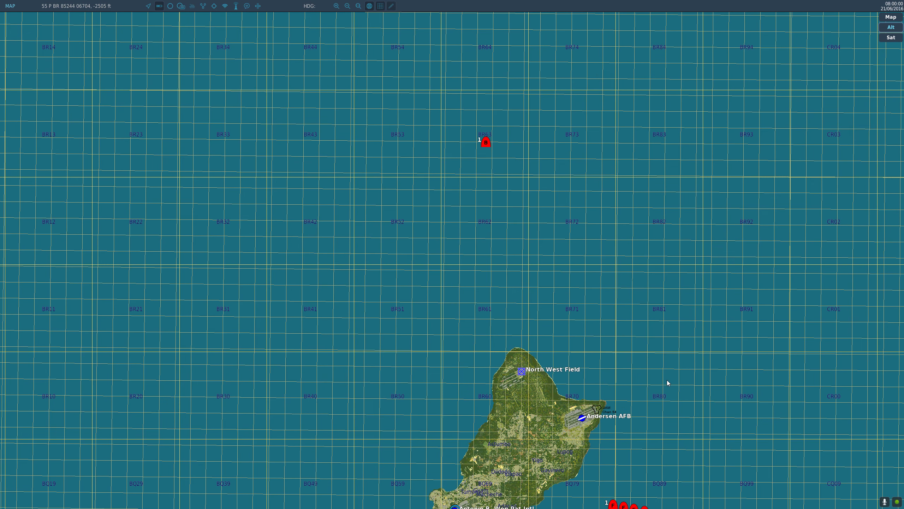
pyautogui.scroll(-1, 678, 383)
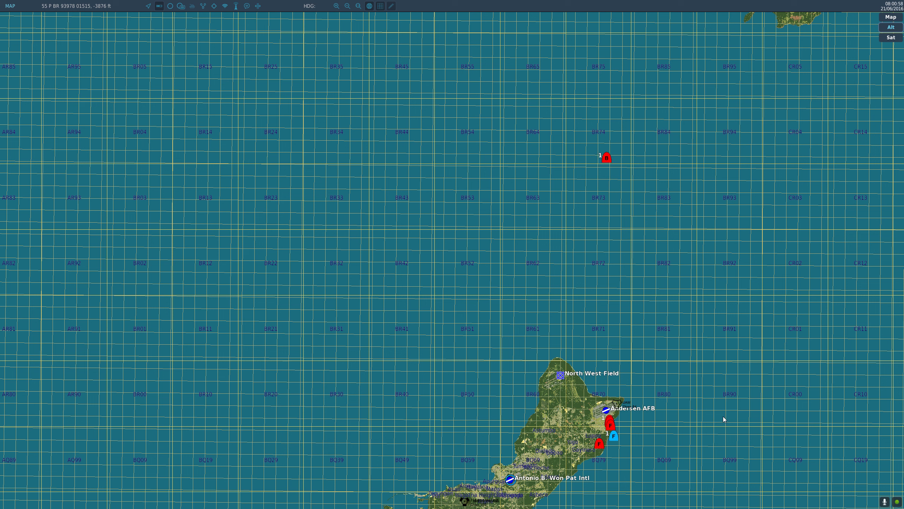
# Select the newly spawned blue F-14B near Andersen AFB on the F10 map.
pyautogui.click(614, 440)
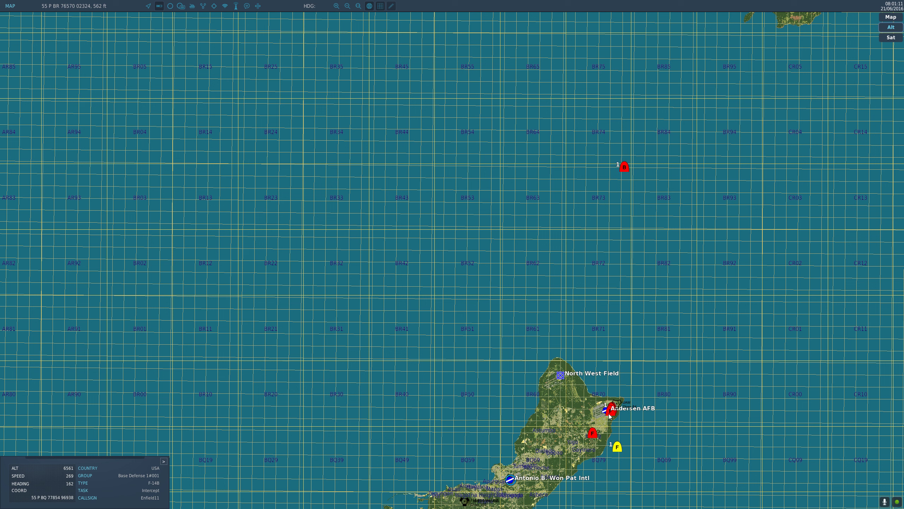
# Select the second blue aircraft that spawned at Andersen AFB.
pyautogui.click(608, 410)
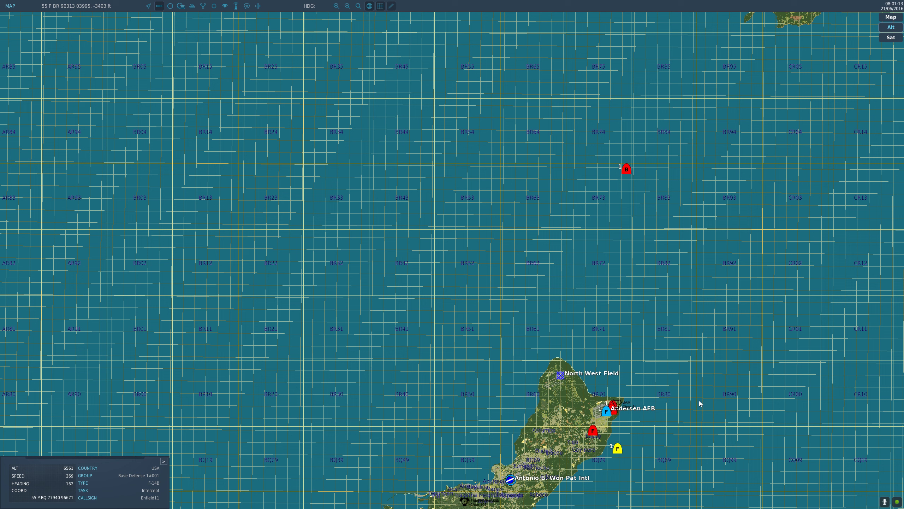